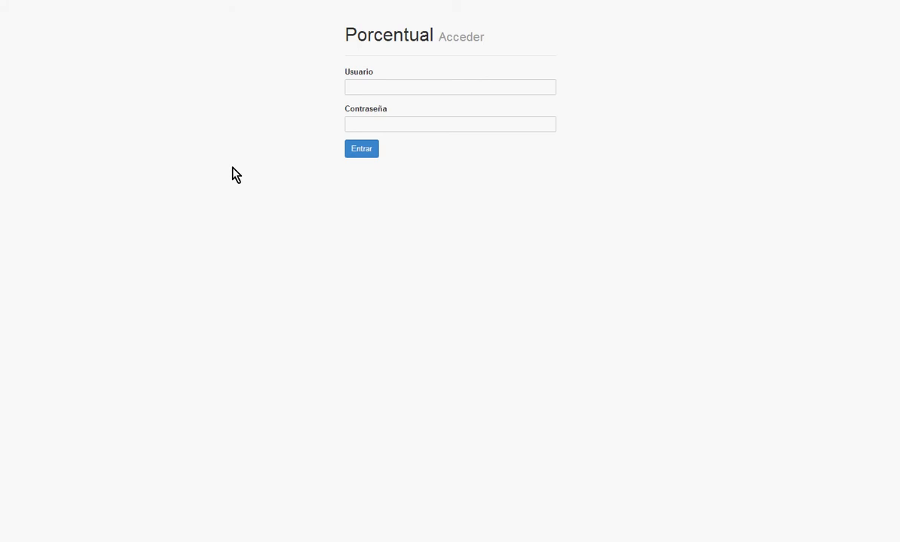
click(391, 88)
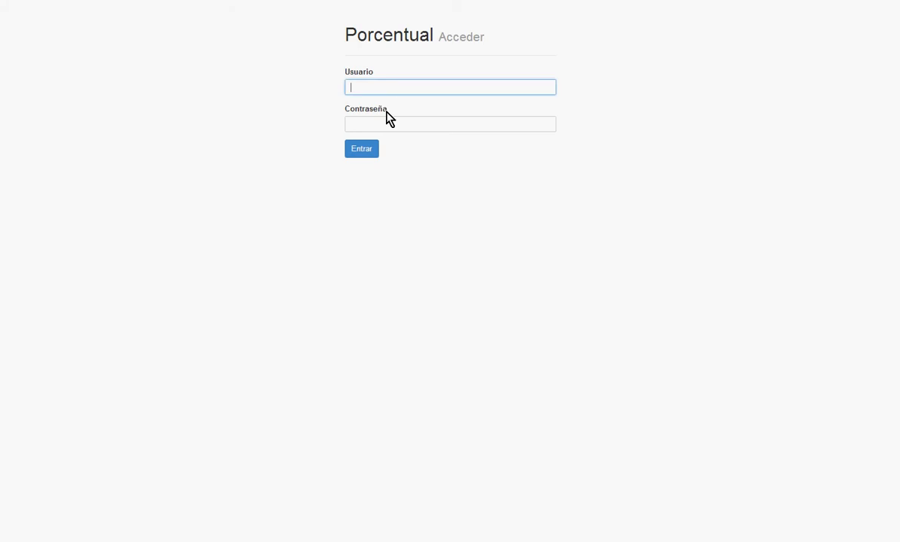
text(pr)
key(Tab)
text(•••)
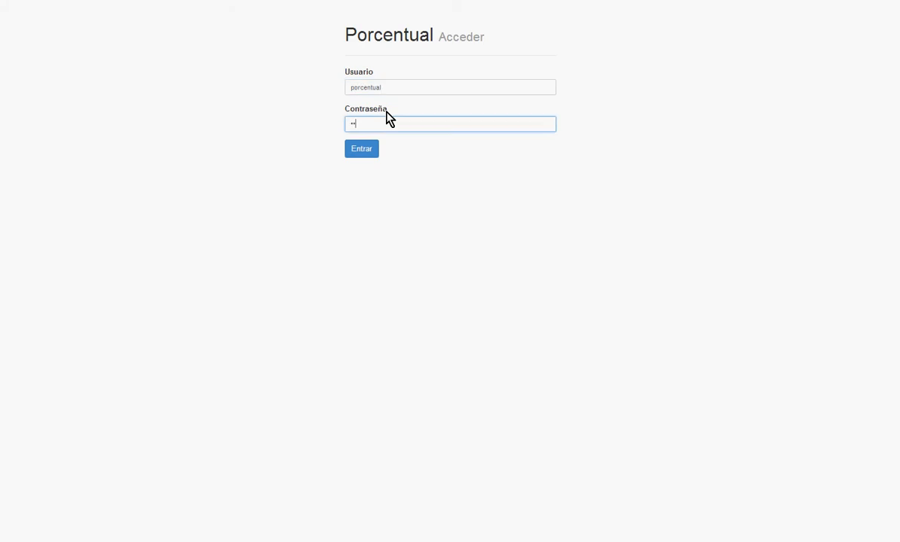
key(Return)
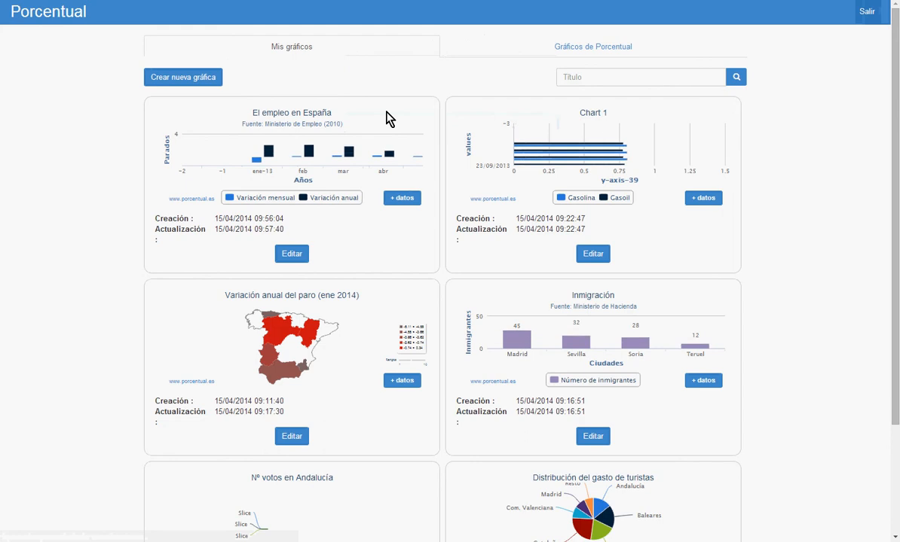
Look at the Porcentual chart gallery, return to the account's own charts, and create a new Series chart.
click(614, 42)
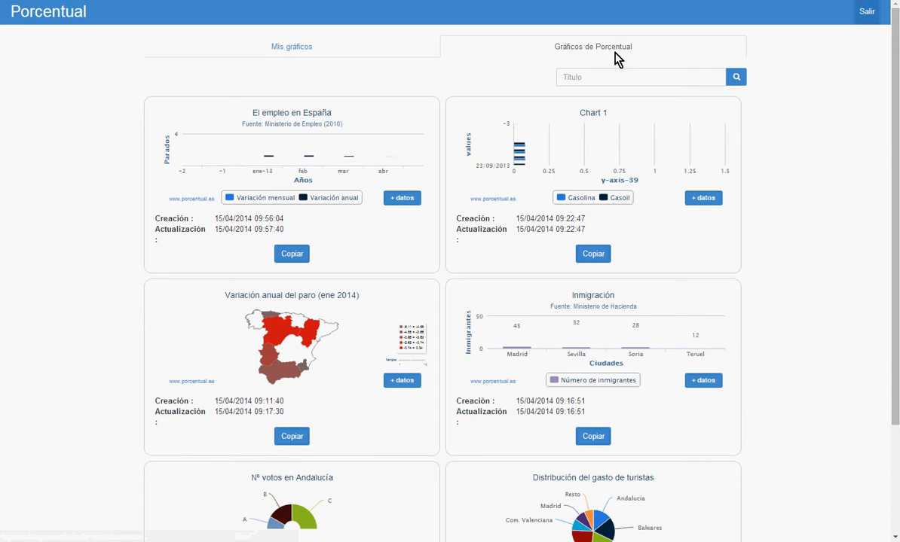
click(293, 44)
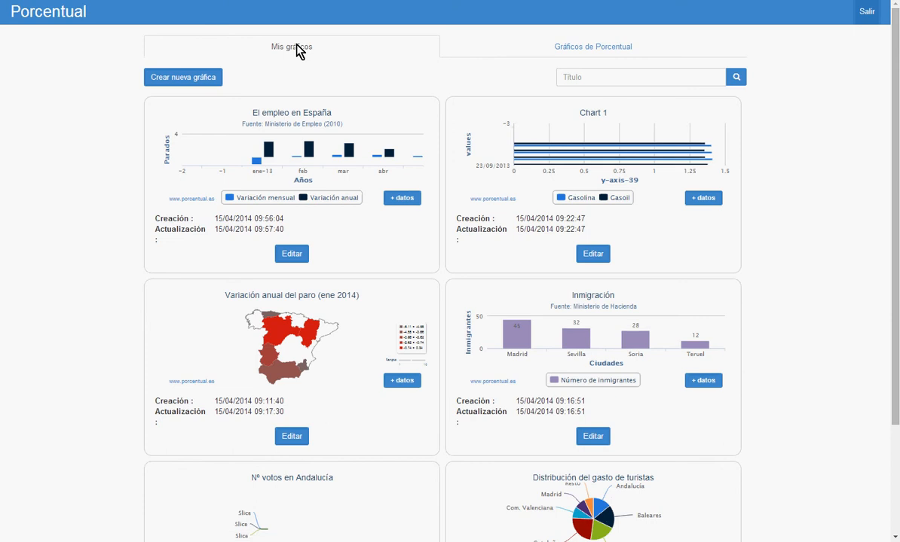
click(189, 77)
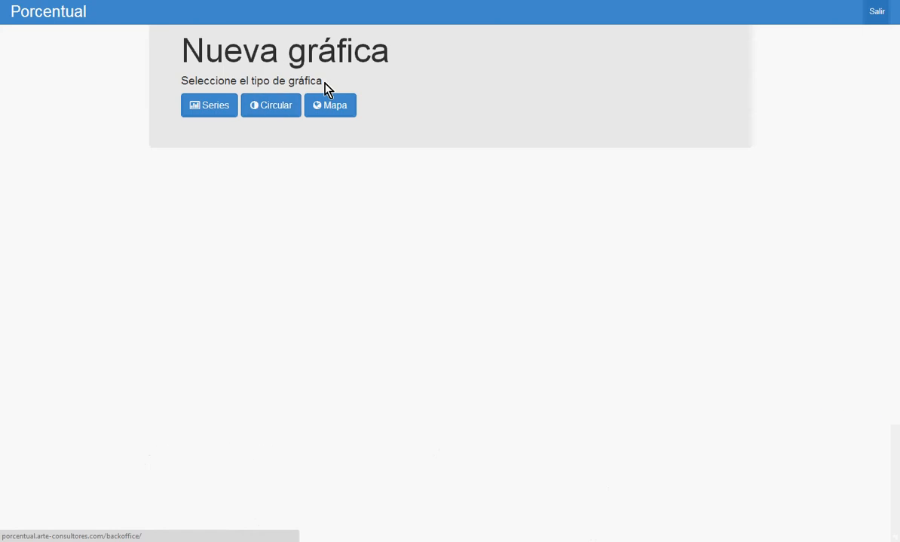
click(213, 105)
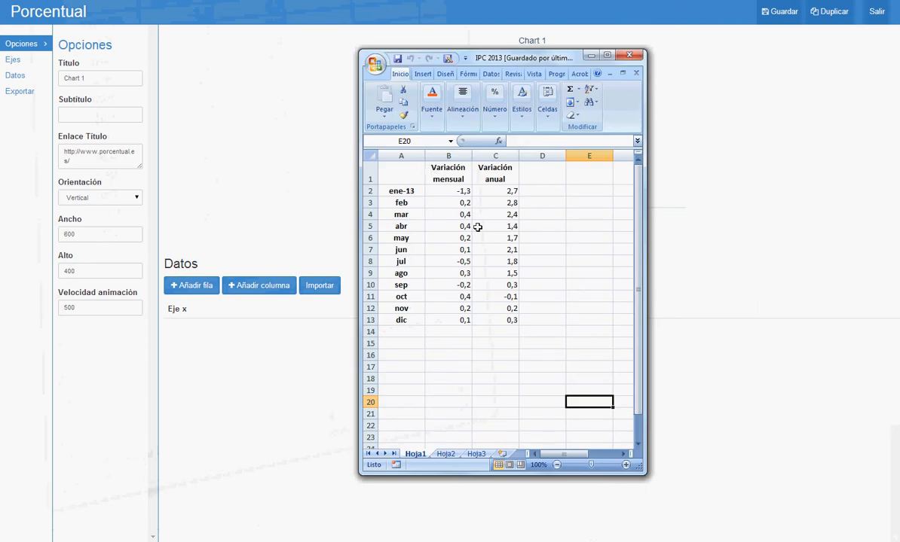
Open the new chart's data import and copy the monthly and annual variation table A1:C13 from the IPC 2013 workbook in Excel.
click(590, 55)
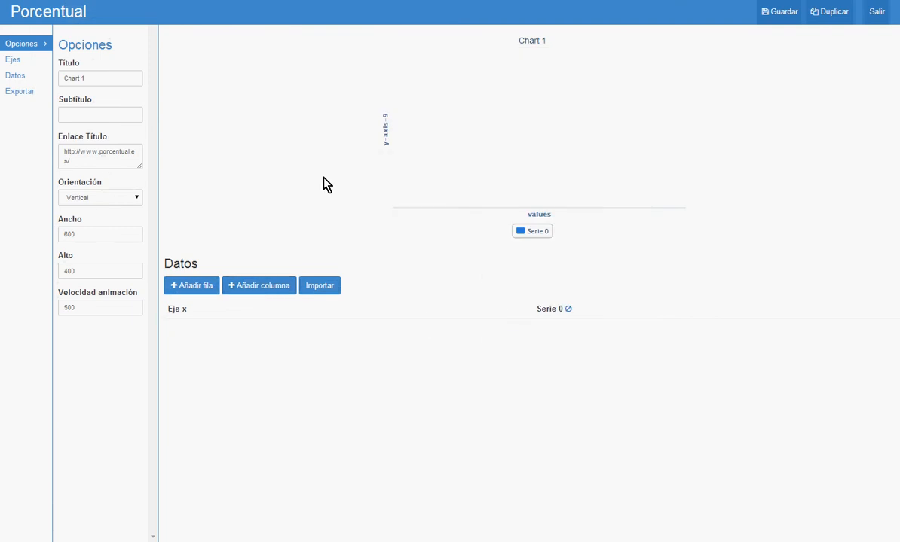
click(318, 287)
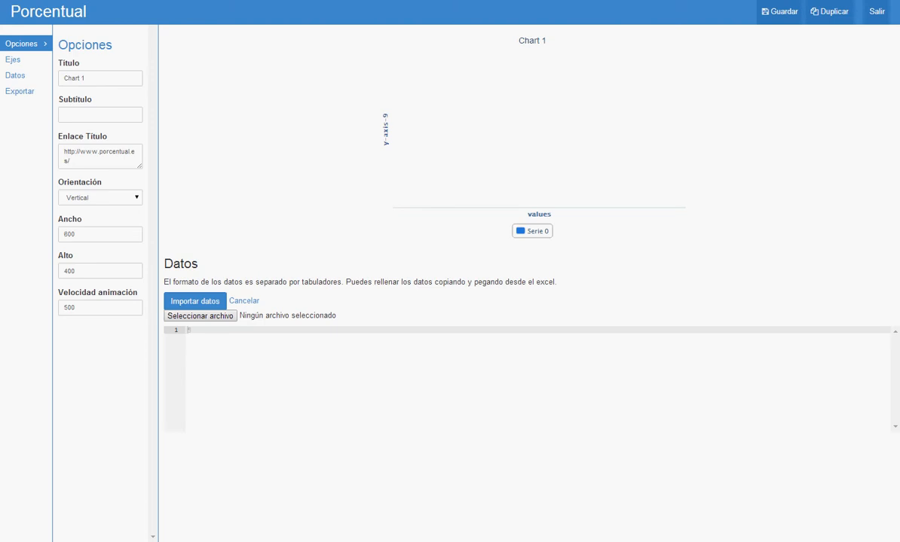
click(36, 540)
drag(387, 175, 497, 320)
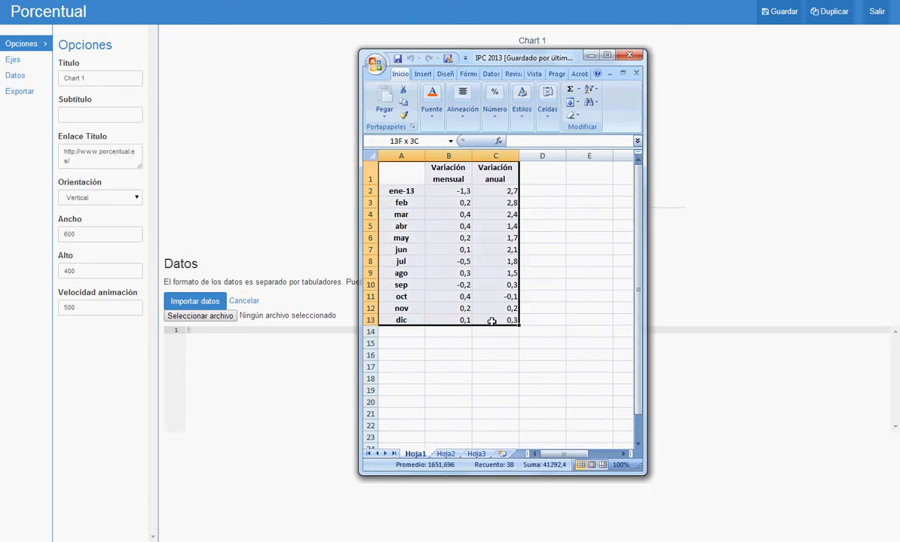
key(ctrl+c)
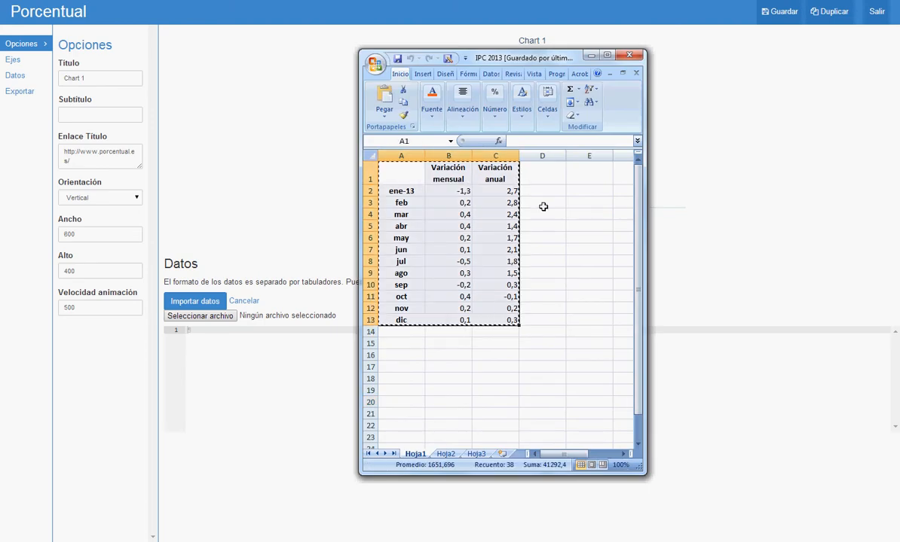
Return to Porcentual, paste the copied table into the import area, and import it as the chart's data.
click(591, 55)
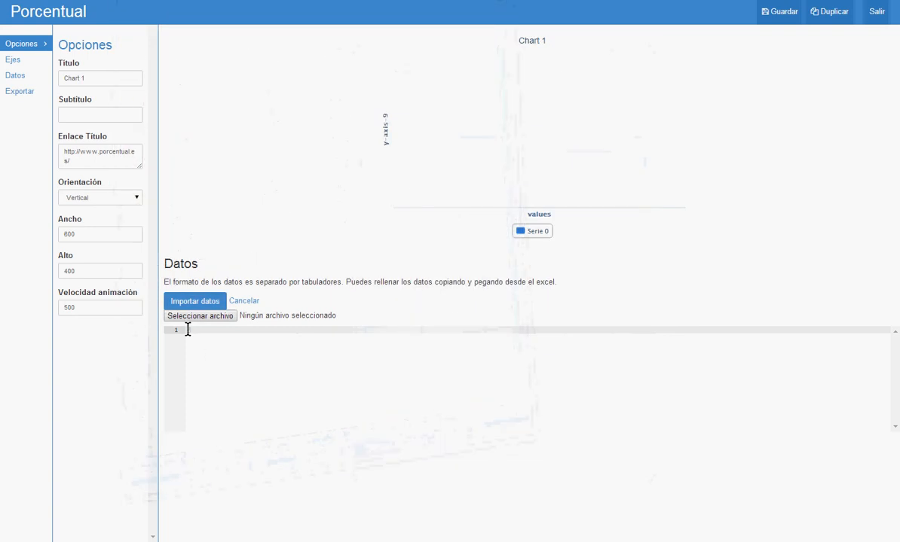
click(188, 329)
key(ctrl+v)
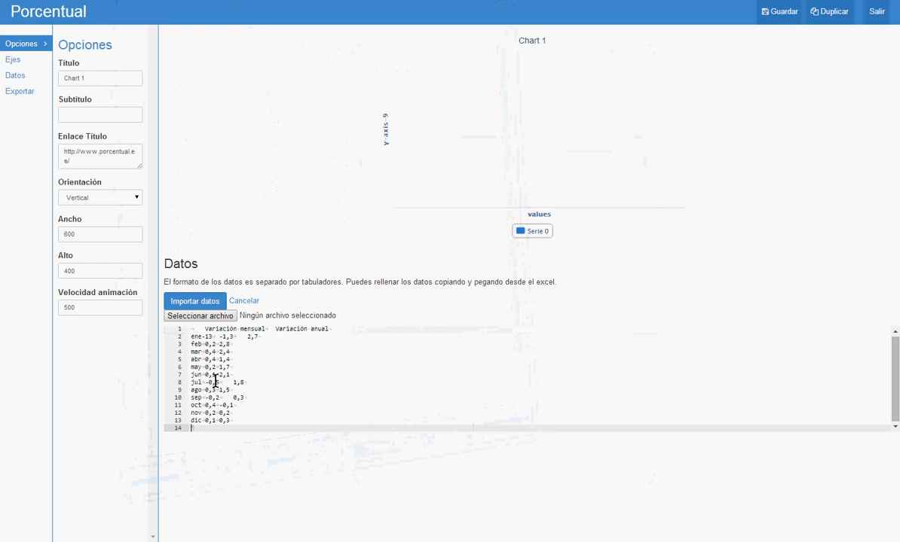
click(194, 302)
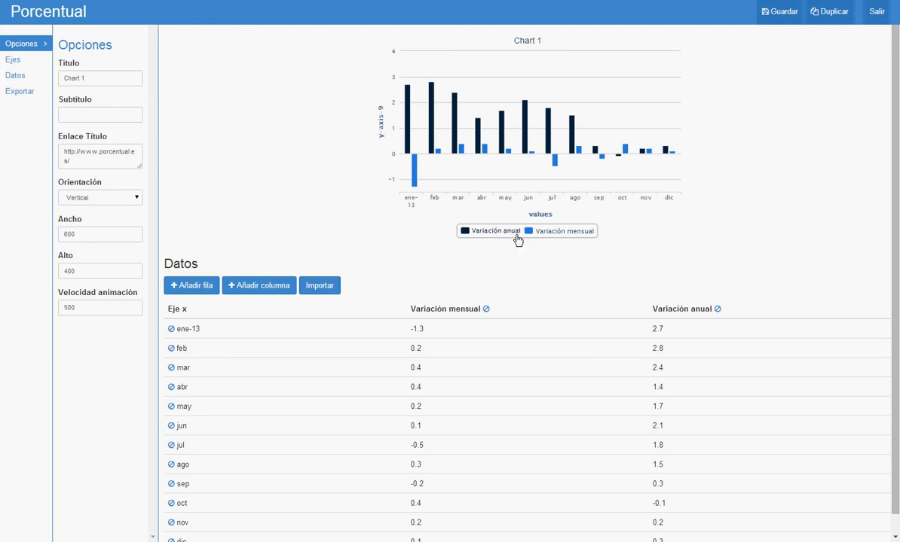
Change the chart title to "Evolución del IPC".
double_click(110, 79)
triple_click(110, 79)
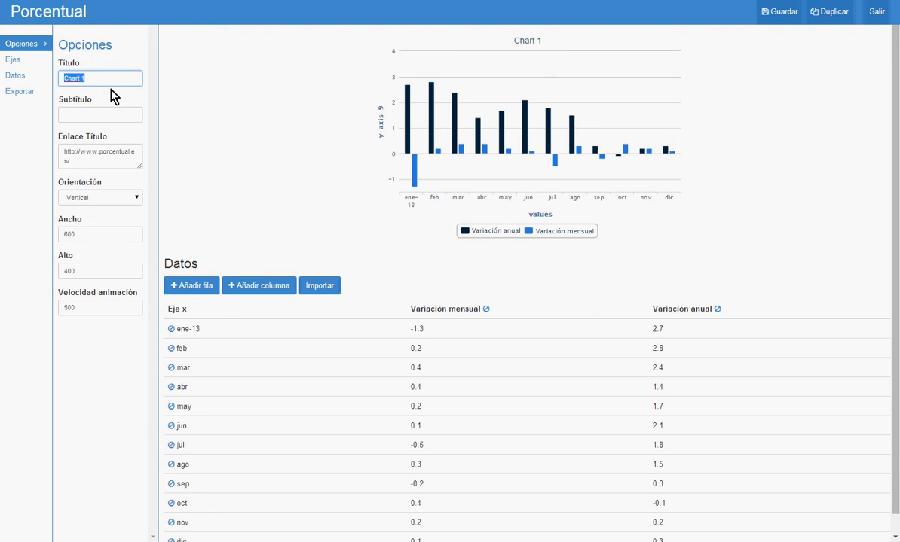
text(Evolución del l)
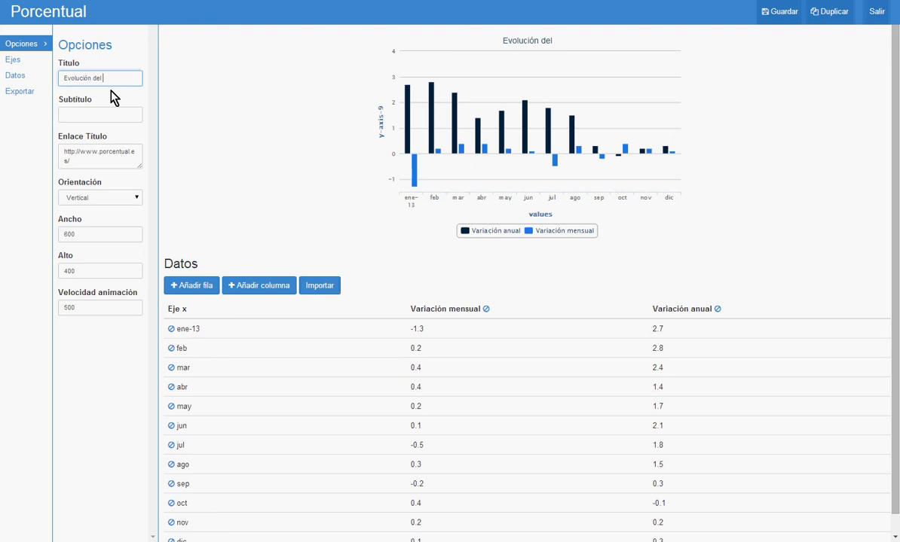
text(PC)
Set the chart subtitle to "Fuente: Instituto Nacional de Estadística".
click(99, 114)
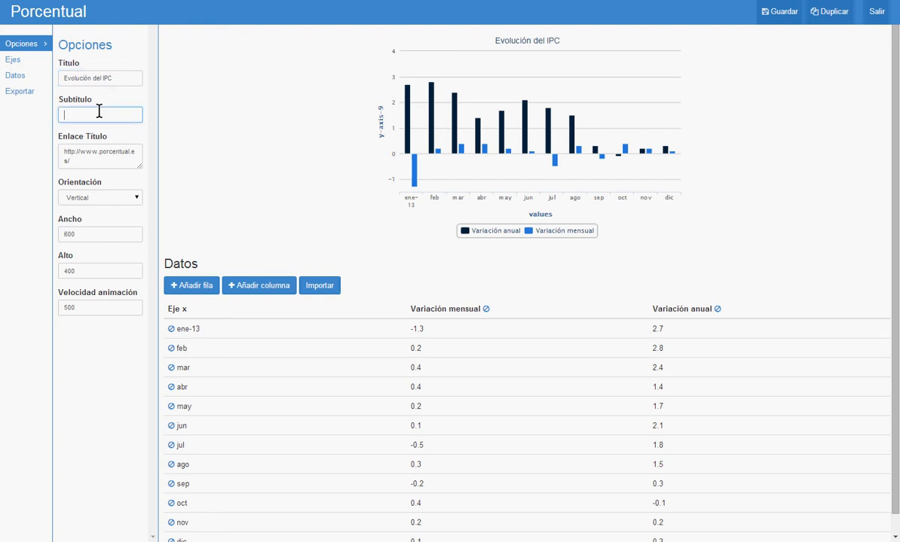
text(Fuente)
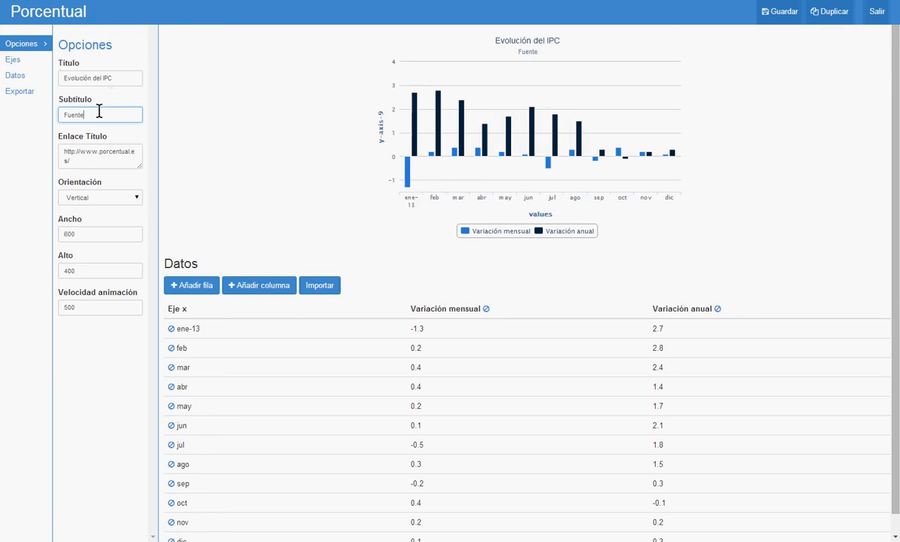
text(: Instituto Nacional de Estad)
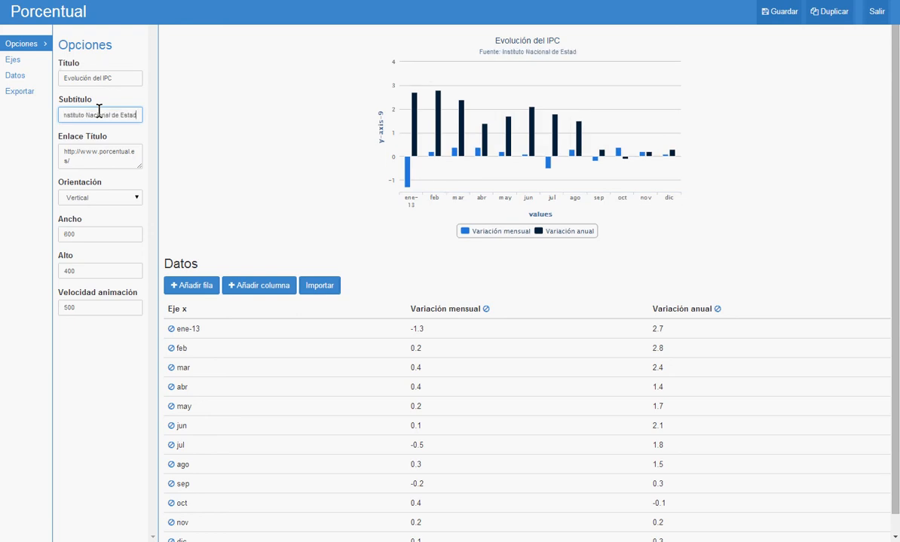
text(ística)
click(115, 149)
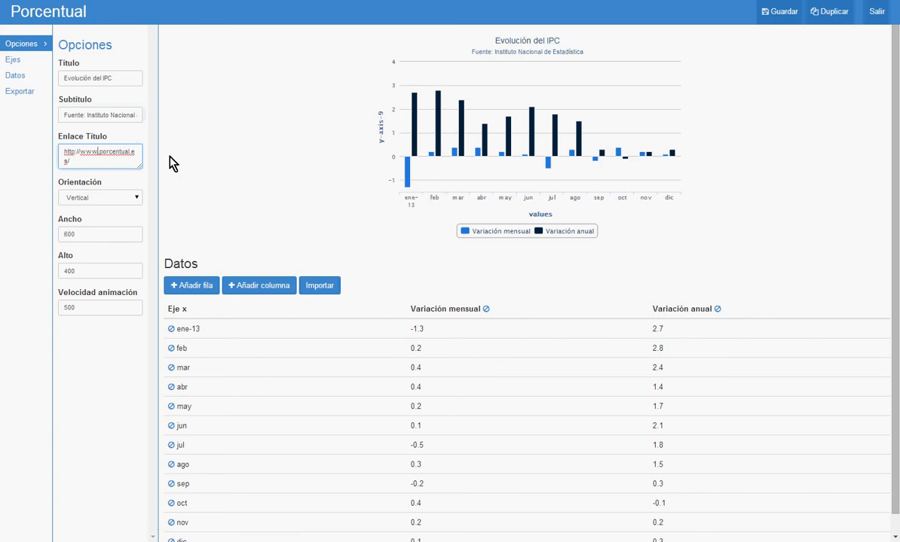
shift+click(110, 167)
text(google.es)
Try the Horizontal chart orientation and switch it back to Vertical.
click(126, 201)
click(111, 221)
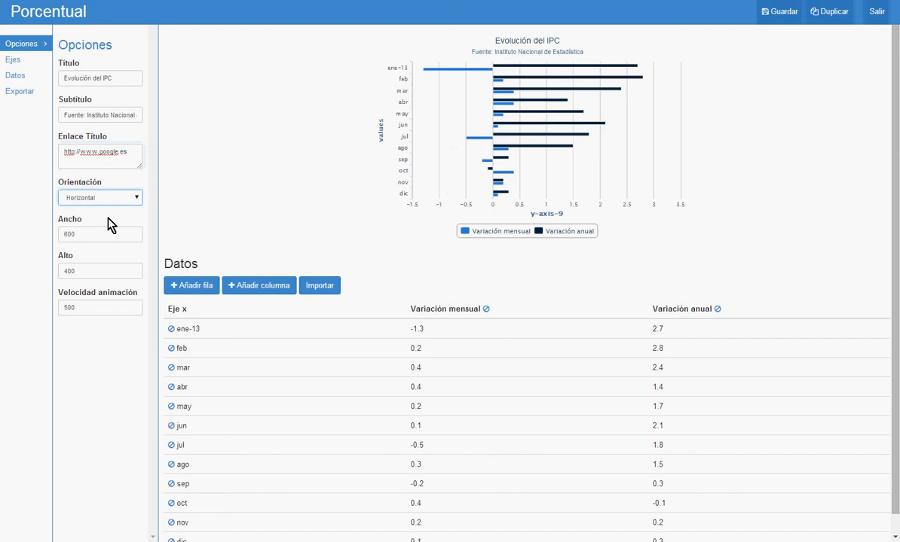
click(113, 200)
click(107, 217)
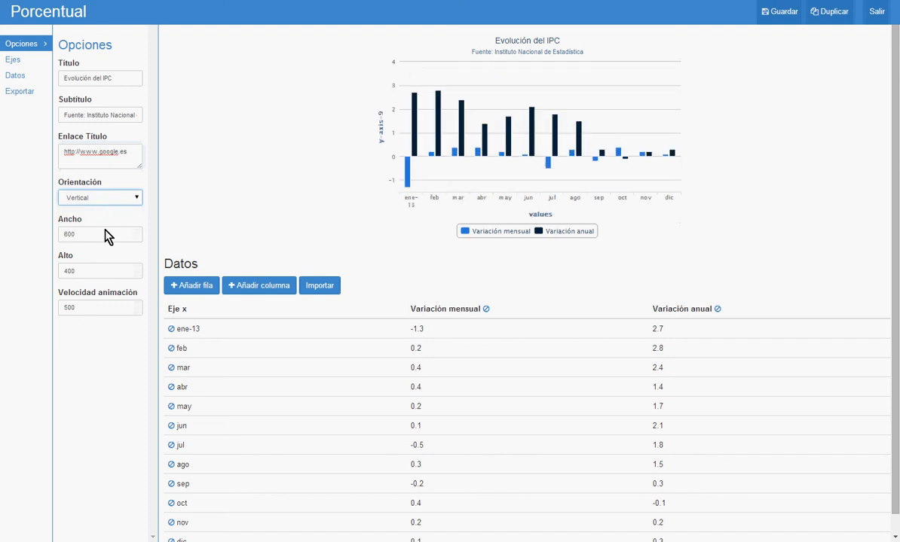
Set the chart's animation speed to 12000.
double_click(90, 309)
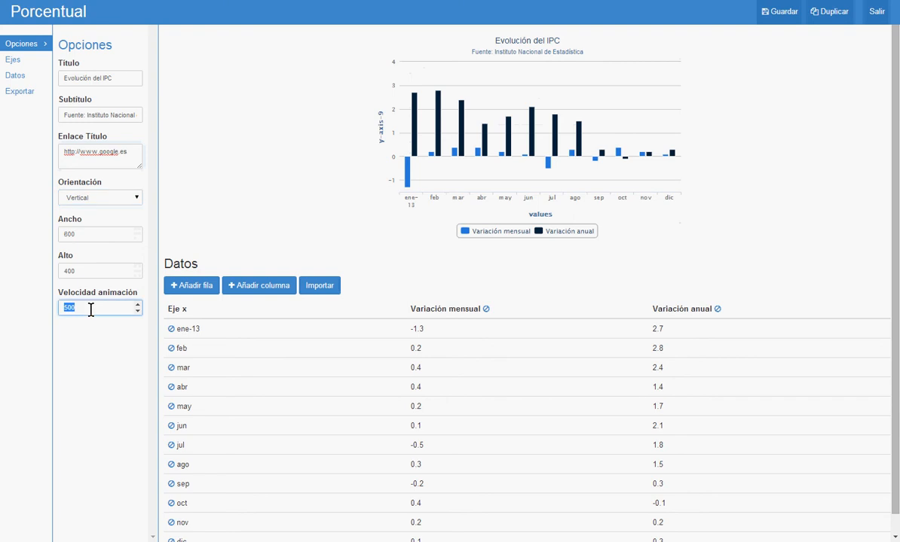
text(12000)
click(96, 340)
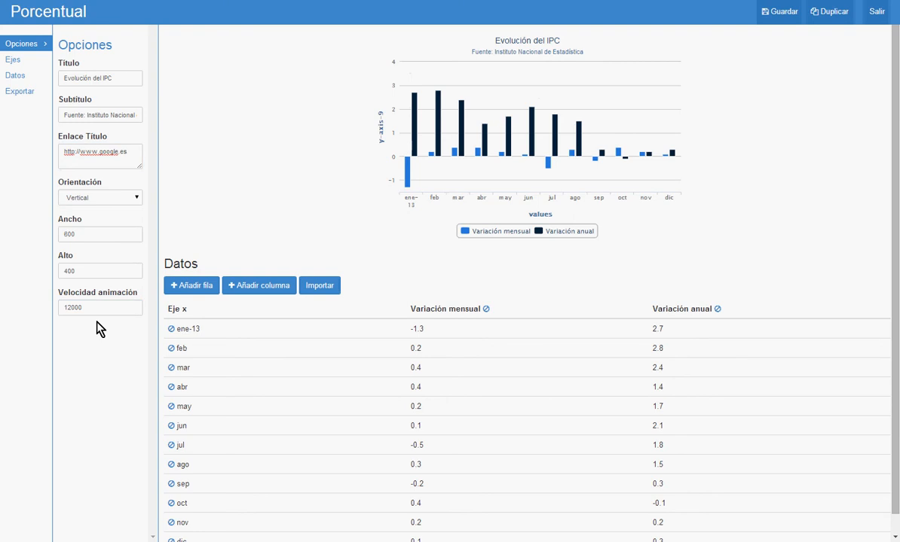
Set the X axis title to "Meses" in the axis settings.
click(21, 64)
double_click(115, 80)
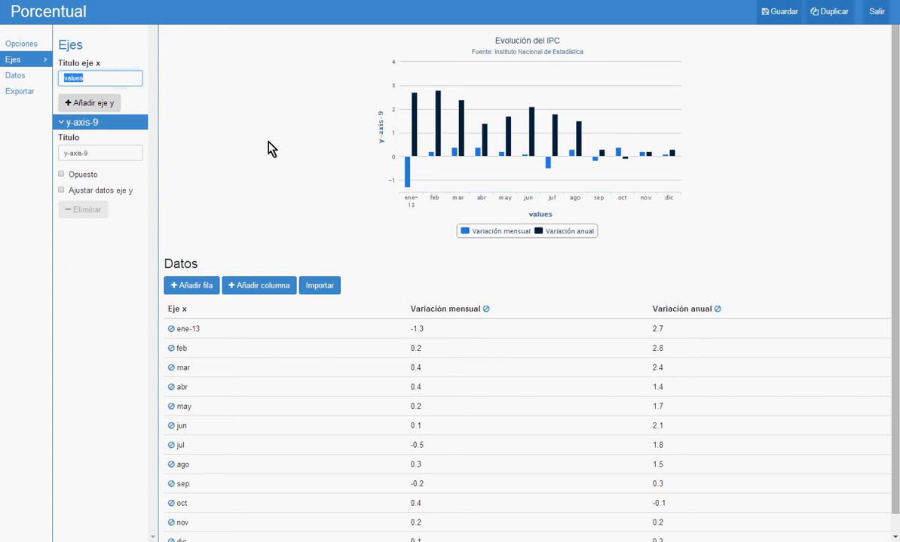
text(Meses)
Title the Y axis "Porcentaje", and replace that title with "%".
triple_click(119, 157)
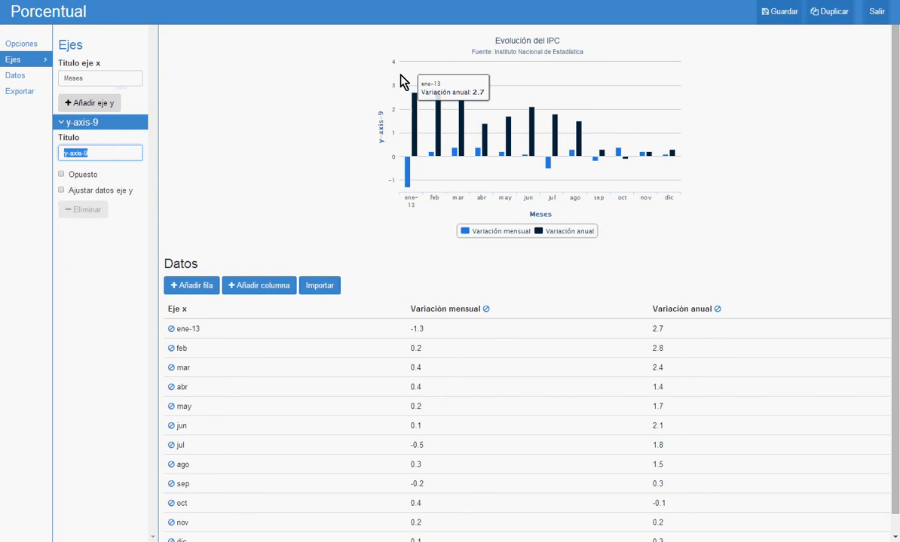
text(Porcentaje)
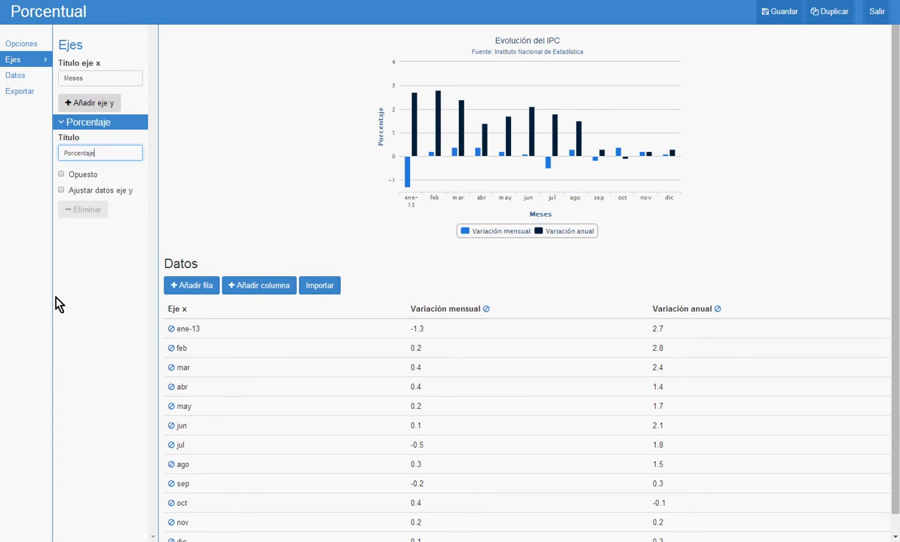
key(BackSpace)
key(BackSpace)
key(BackSpace)
key(BackSpace)
key(BackSpace)
key(BackSpace)
key(BackSpace)
key(BackSpace)
key(BackSpace)
key(BackSpace)
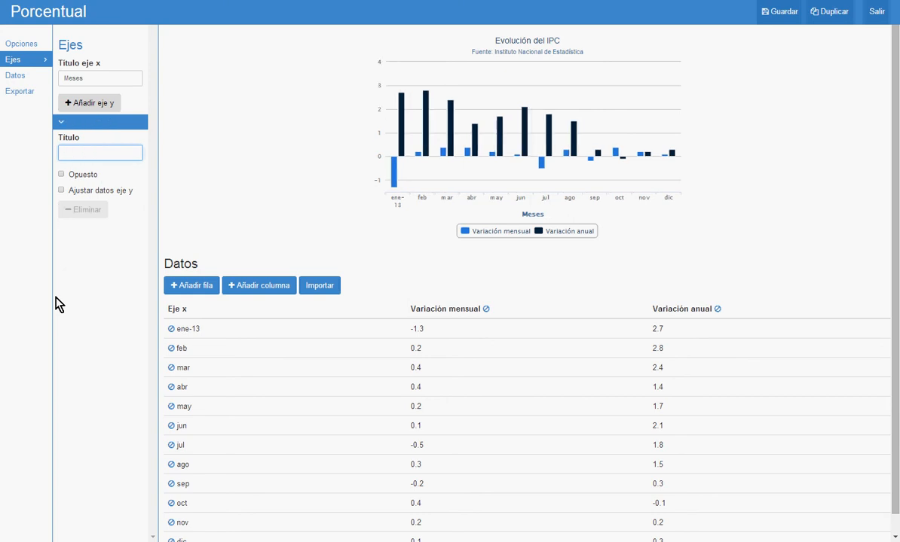
text(%)
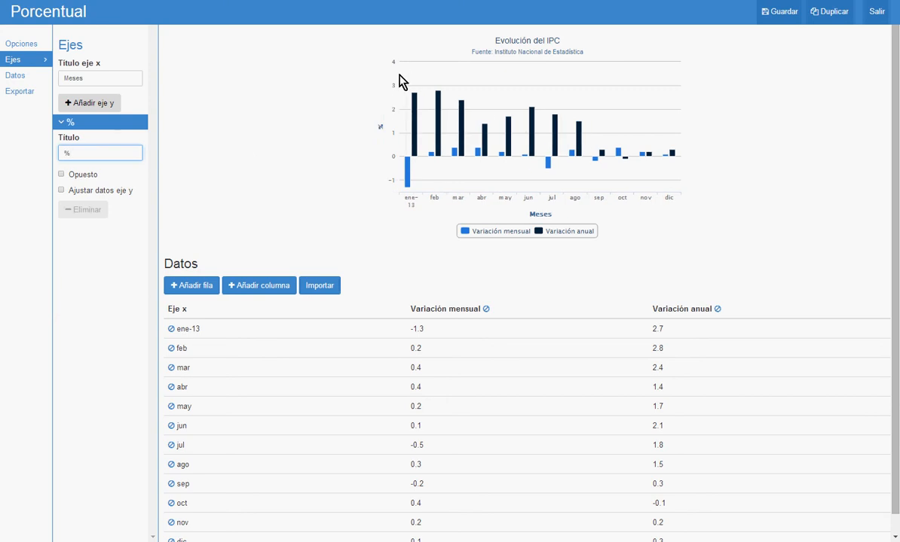
Try placing the Y axis on the opposite side of the chart and move it back.
click(60, 175)
click(62, 176)
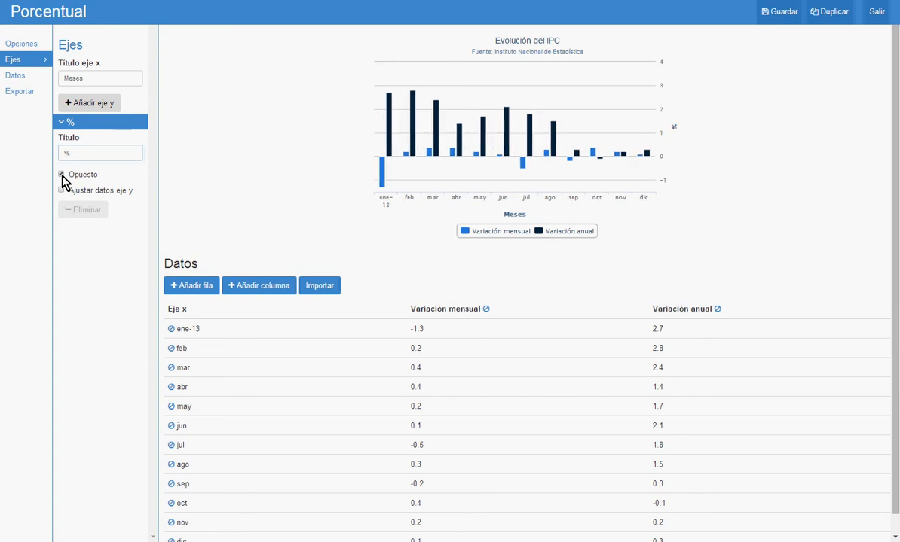
click(62, 175)
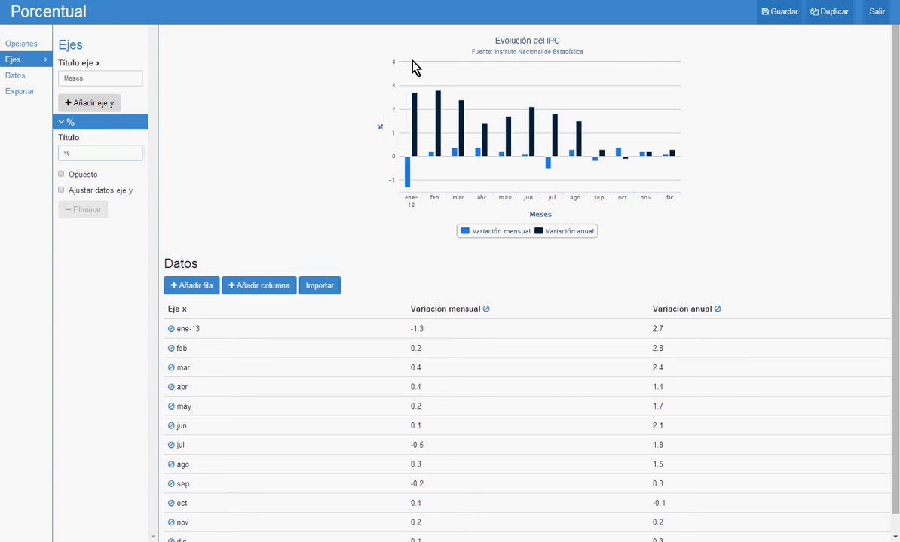
Enable the option that adjusts the Y axis to the data (Ajustar datos eje y).
click(61, 191)
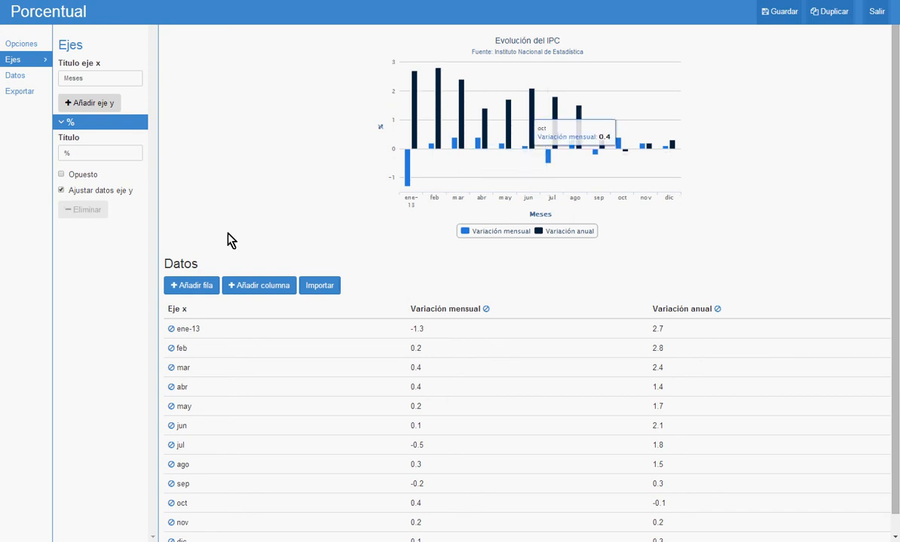
Rename the data series "Variación mensual" as "Mensual" in the data settings.
click(16, 75)
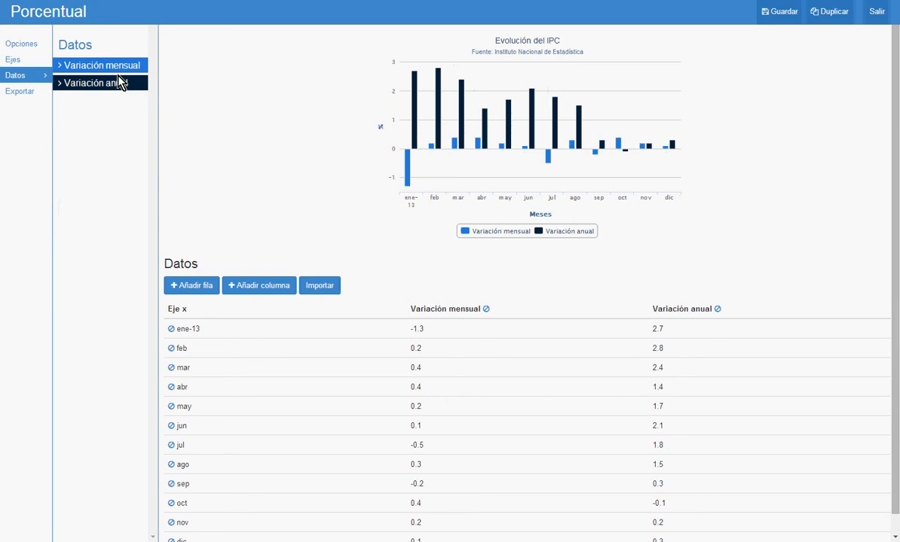
click(119, 68)
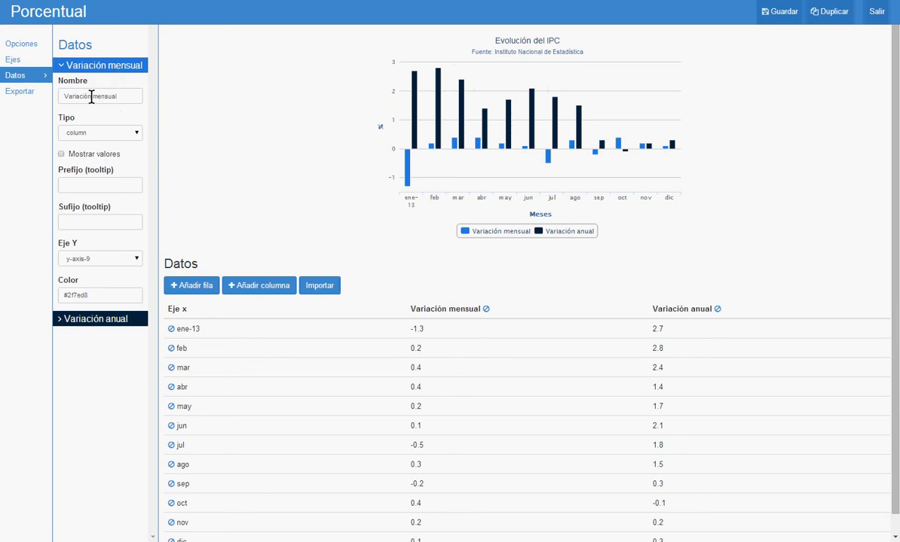
triple_click(118, 96)
text(M)
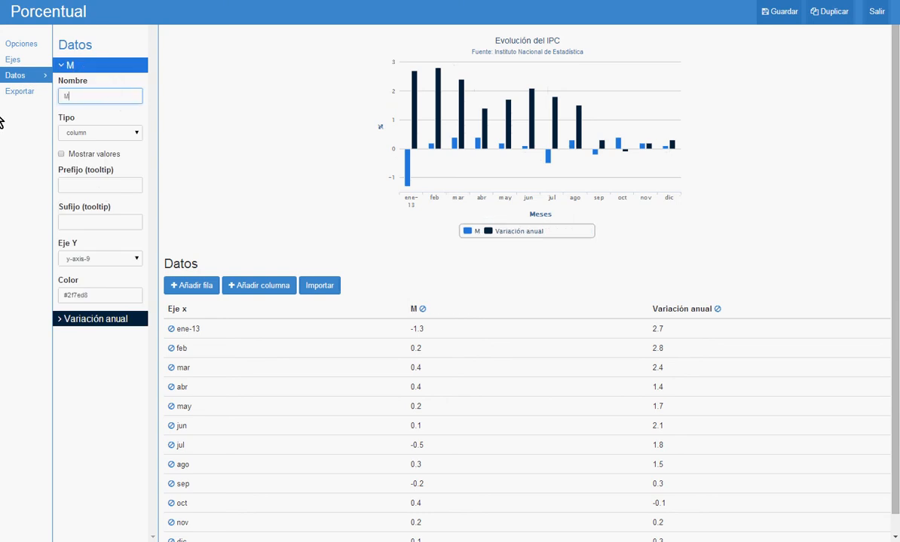
text(ensual)
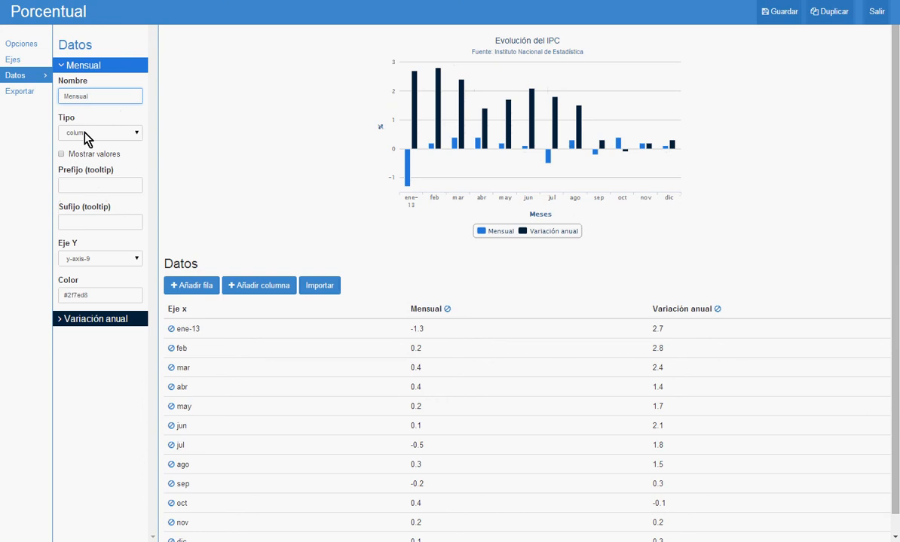
Try the line, spline and area types on the Mensual series and return it to column.
click(86, 133)
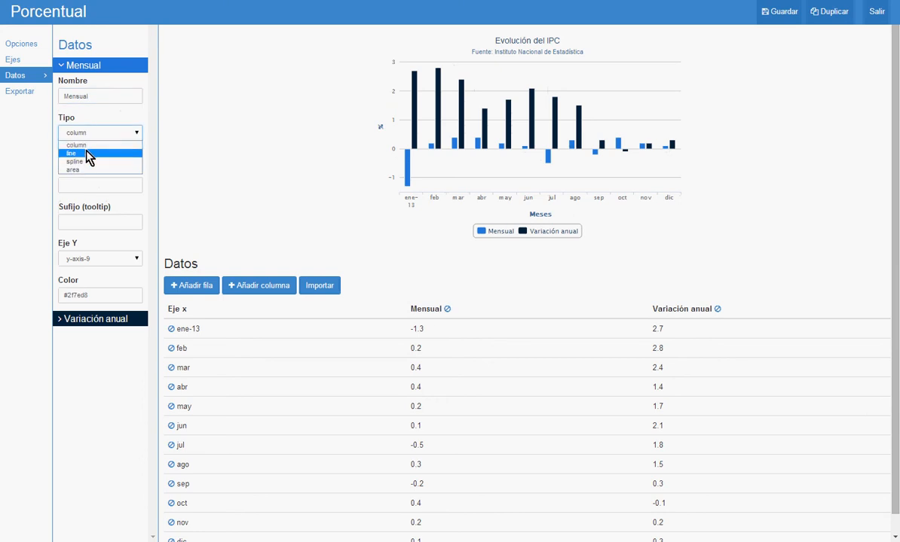
click(89, 154)
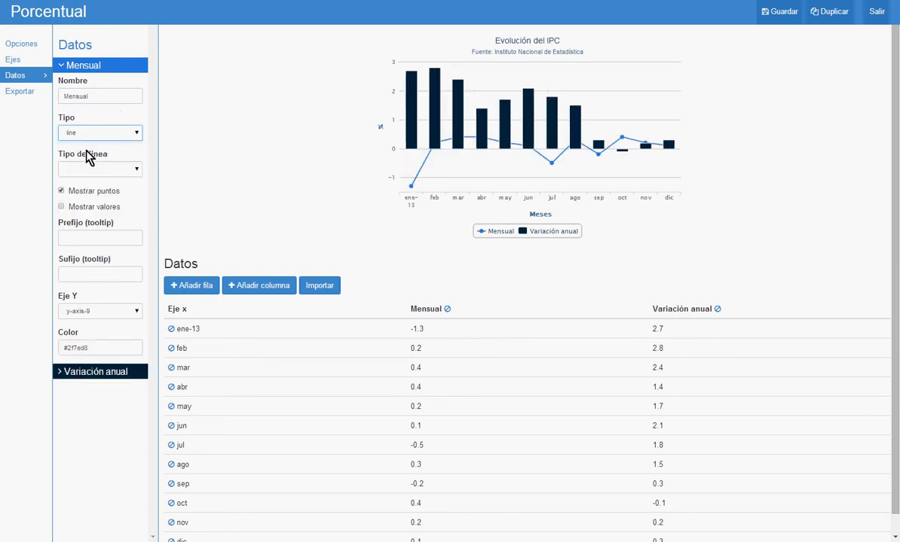
click(99, 134)
click(85, 166)
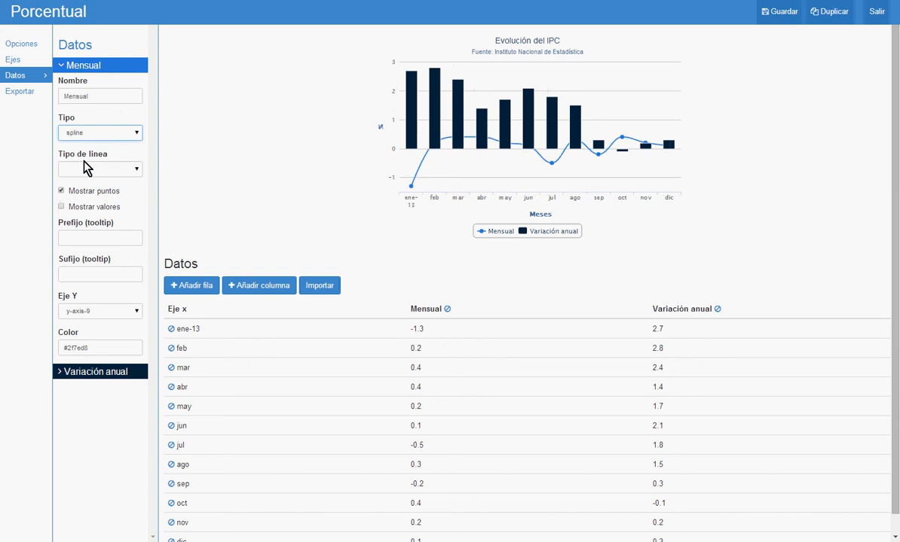
click(99, 134)
click(94, 171)
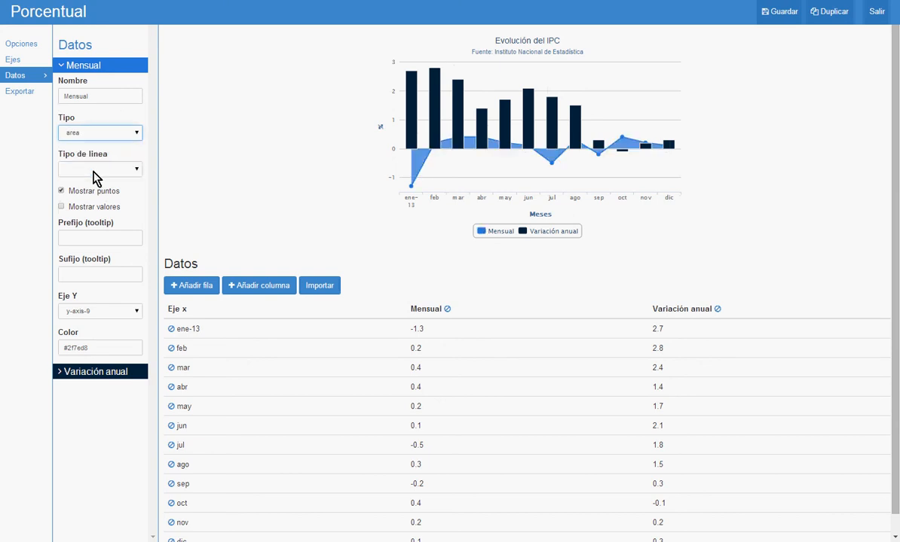
click(99, 132)
click(93, 149)
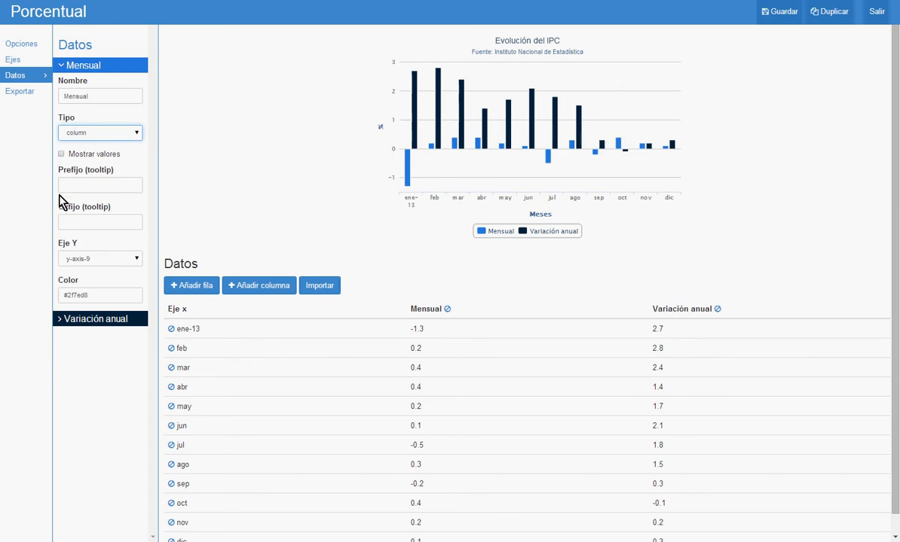
Show the values of the Mensual series on the chart and set its tooltip suffix to "%".
click(62, 155)
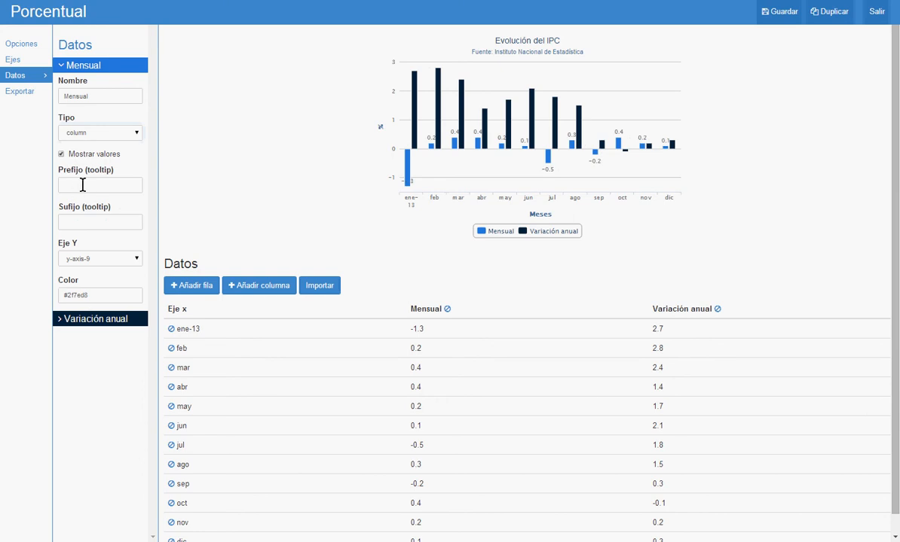
mouse_move(434, 147)
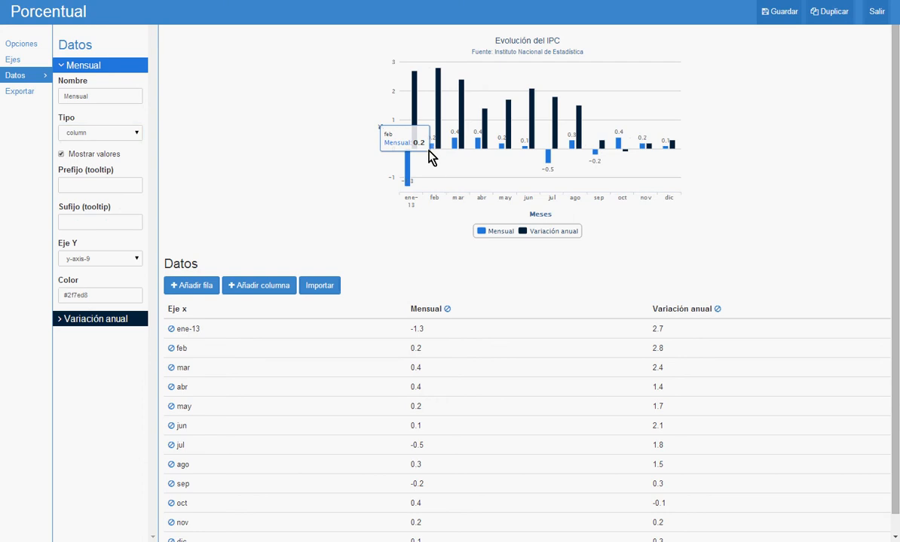
click(74, 221)
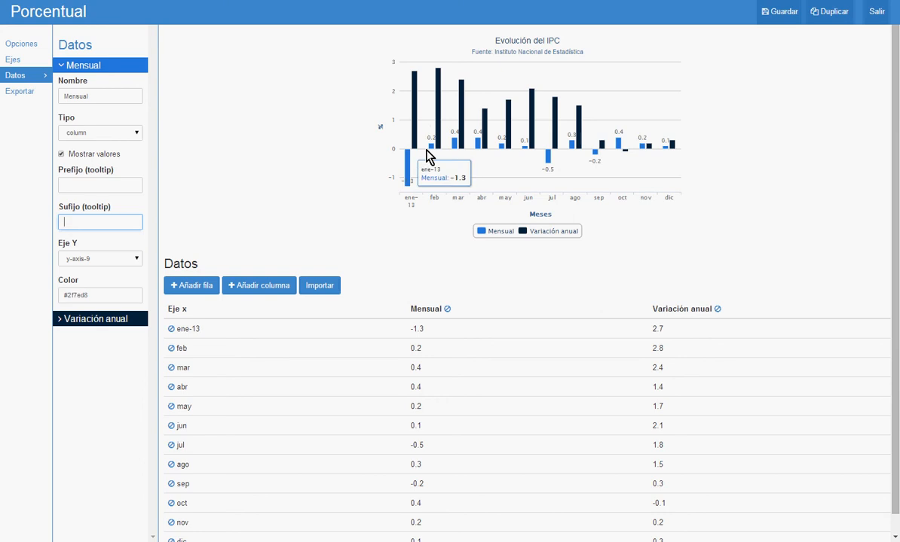
text(%)
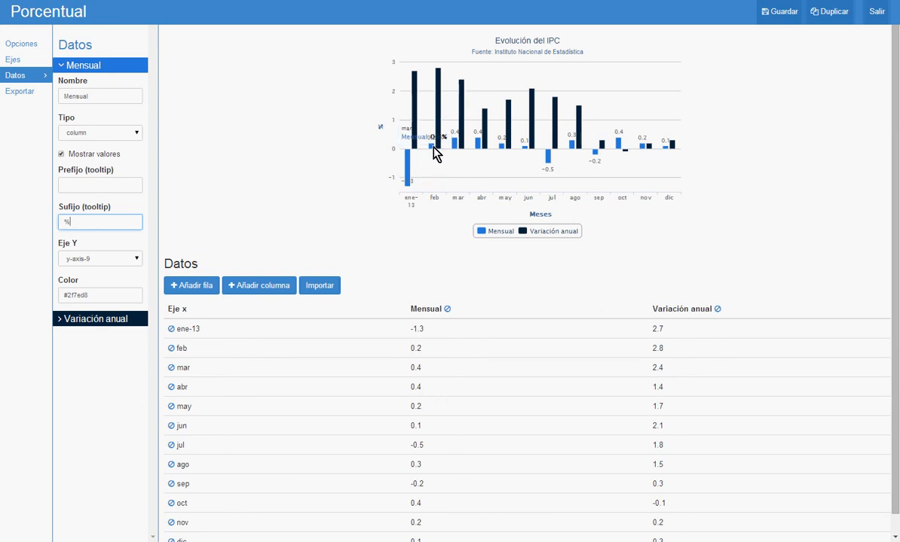
mouse_move(462, 150)
Add a second Y axis and open the list of Y axes available to the Mensual series.
click(12, 65)
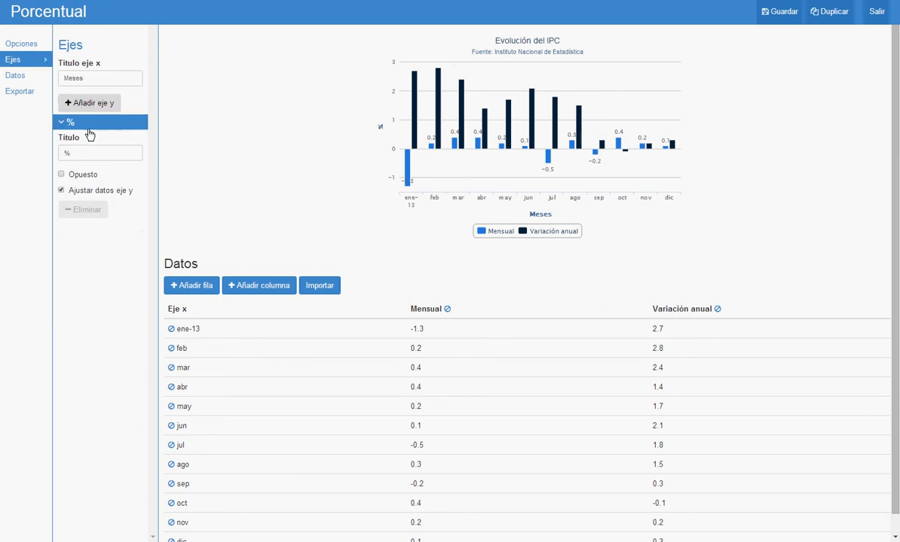
click(105, 104)
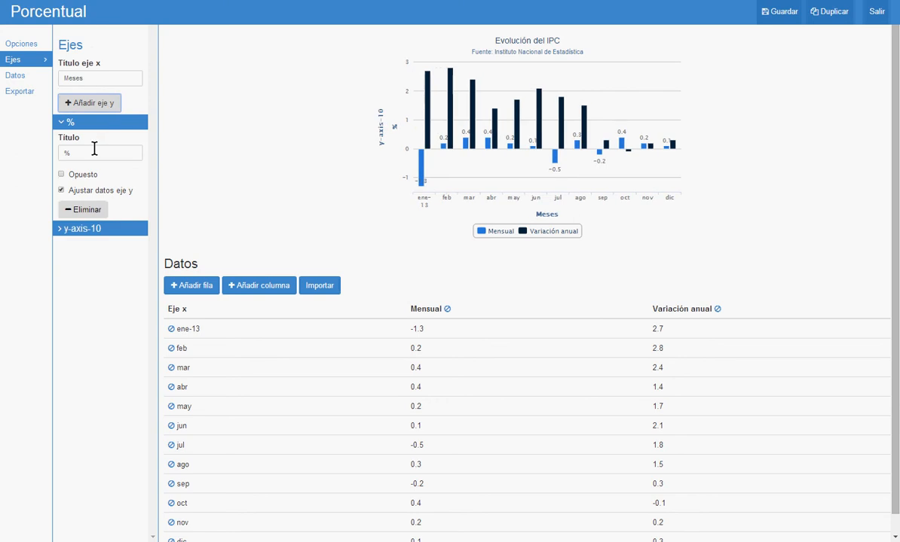
click(15, 75)
click(108, 259)
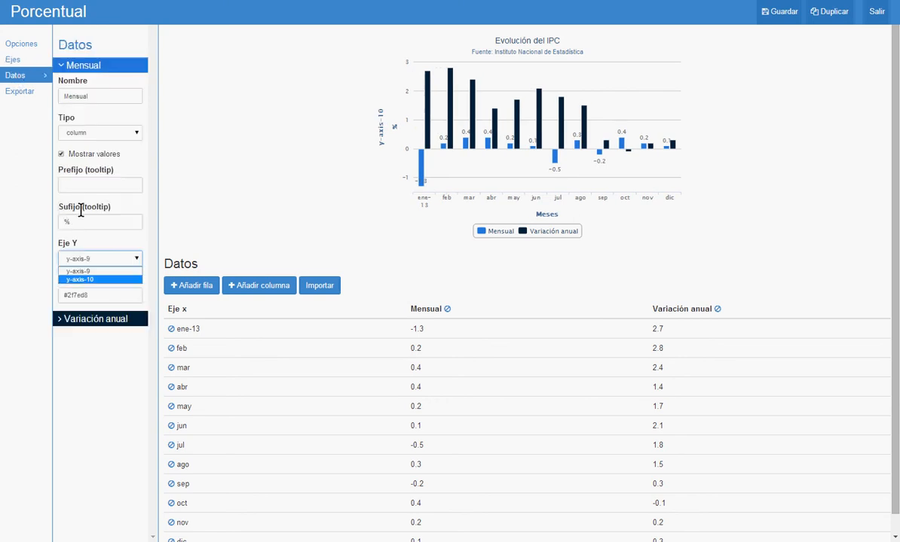
Delete the Y axis titled "%" in the axis settings.
click(30, 61)
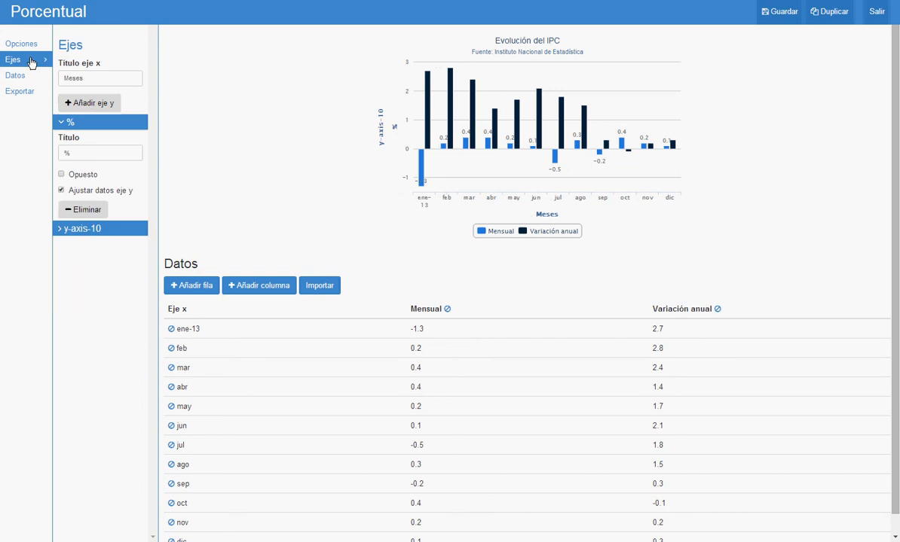
click(82, 215)
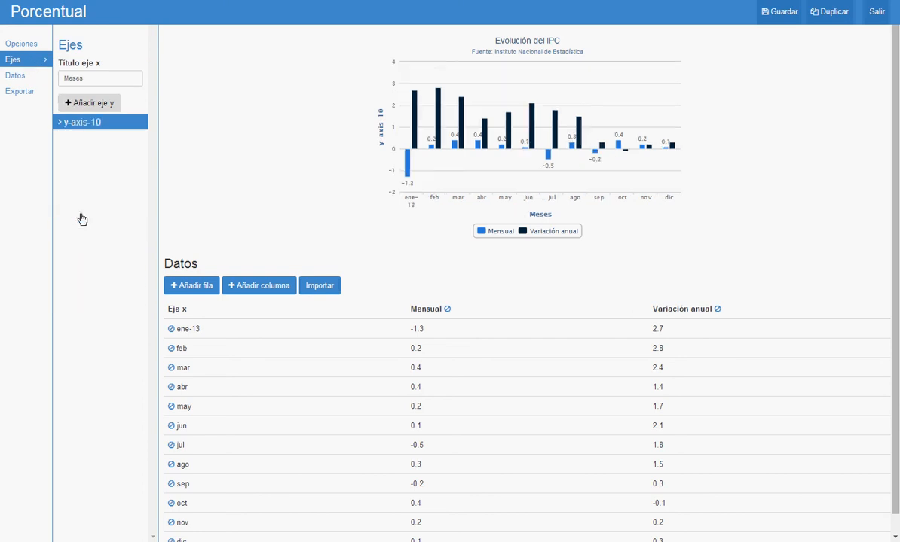
Set the colour of the Mensual series to the light orange #d9b37e.
click(24, 78)
click(92, 295)
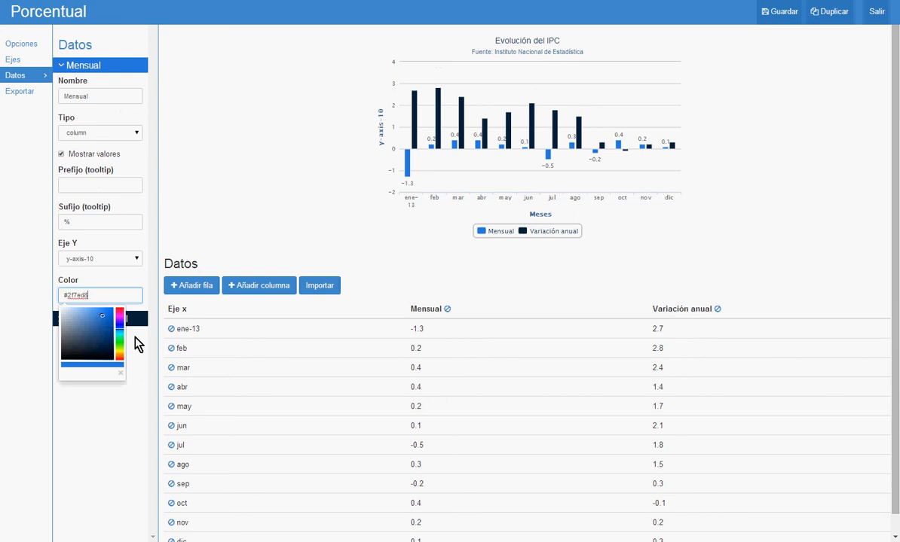
key(ctrl+a)
text(#ccc8c8)
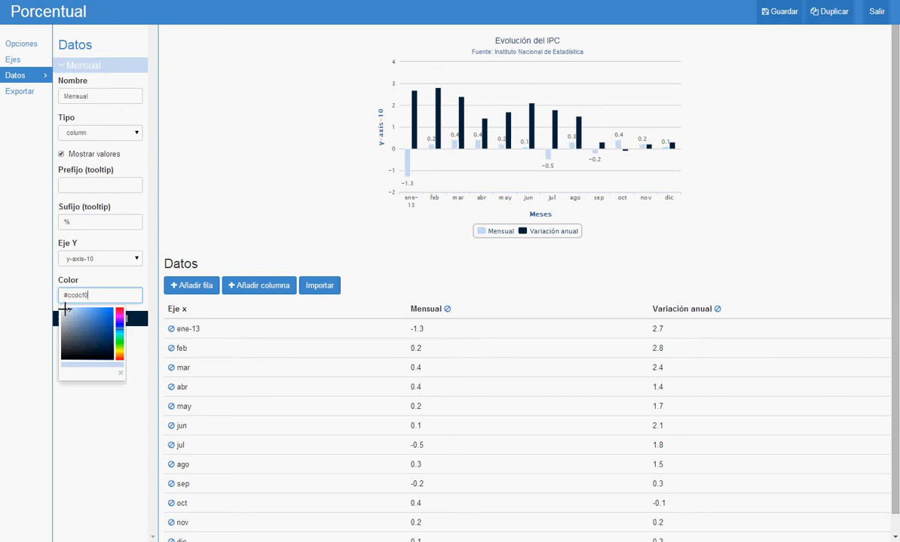
click(68, 317)
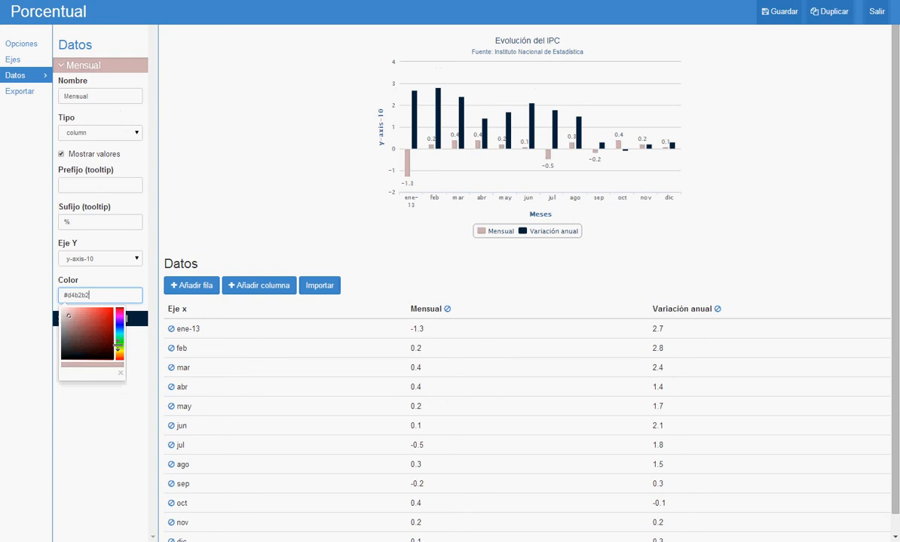
drag(119, 305, 123, 355)
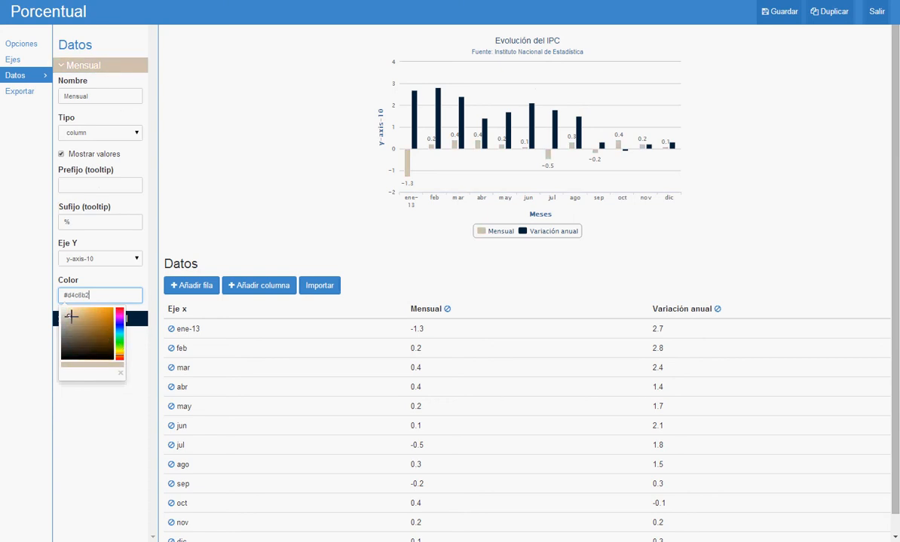
drag(71, 316, 83, 315)
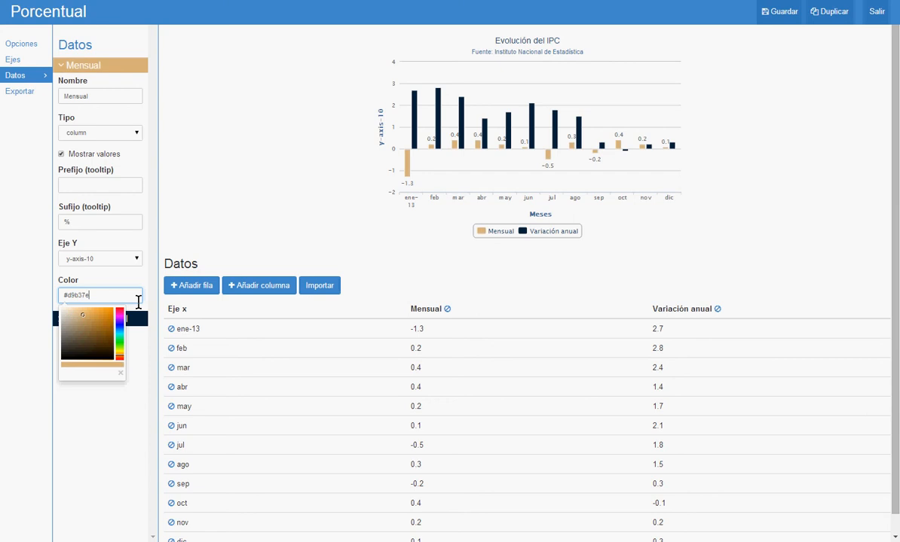
click(140, 308)
Rename the data series "Variación anual" as "Anual".
click(131, 319)
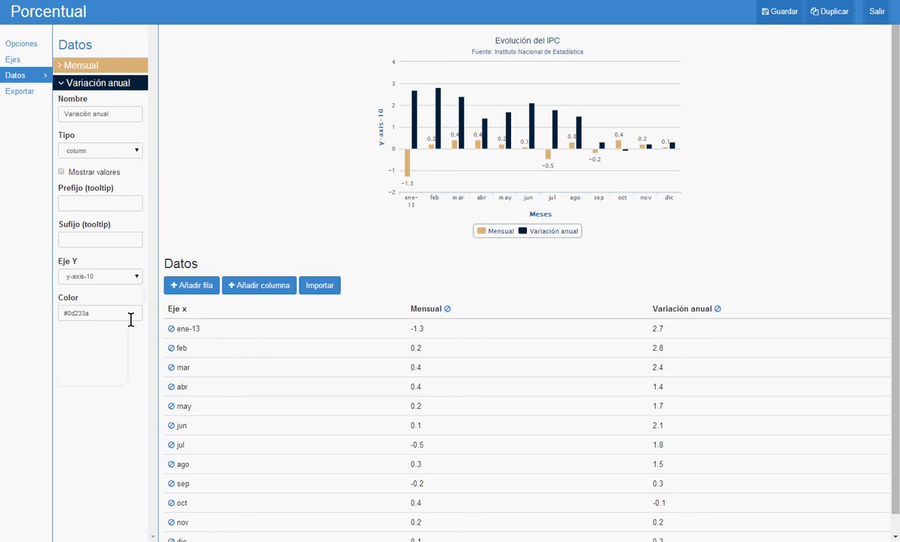
triple_click(119, 113)
text(Anual)
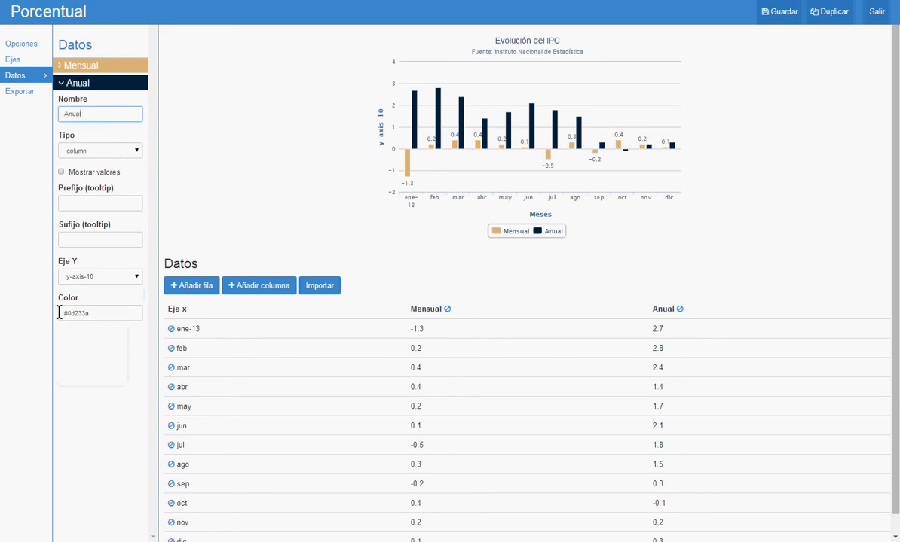
Try the line type on the Anual series, change it to area, and show its values.
click(98, 151)
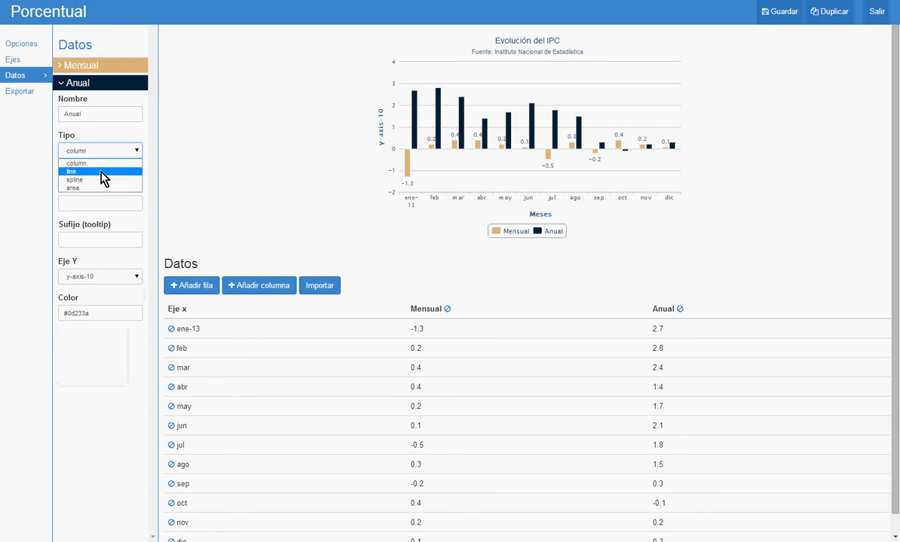
click(98, 169)
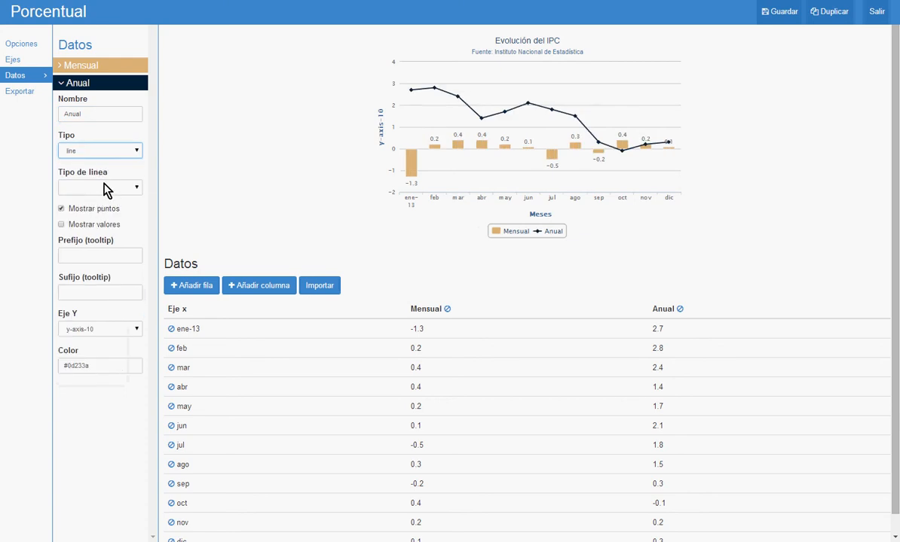
click(116, 150)
click(102, 184)
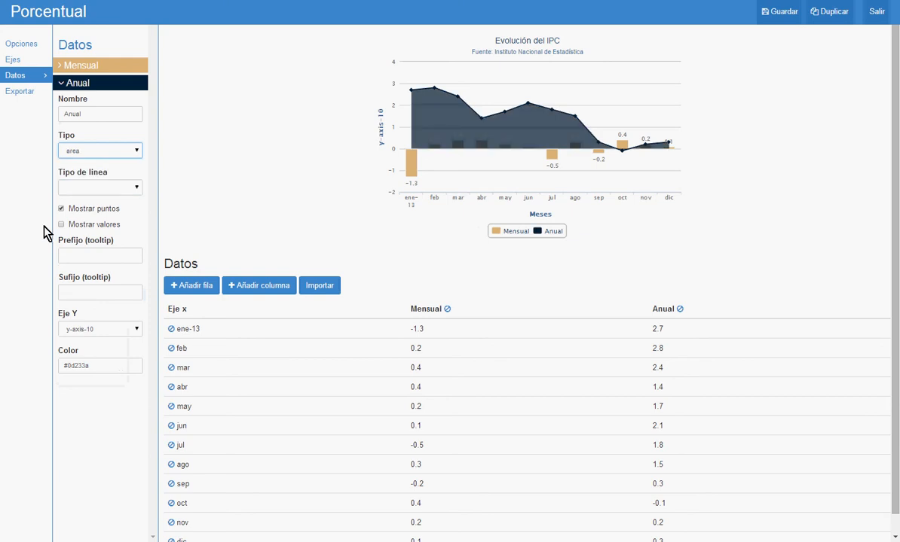
click(61, 208)
click(62, 225)
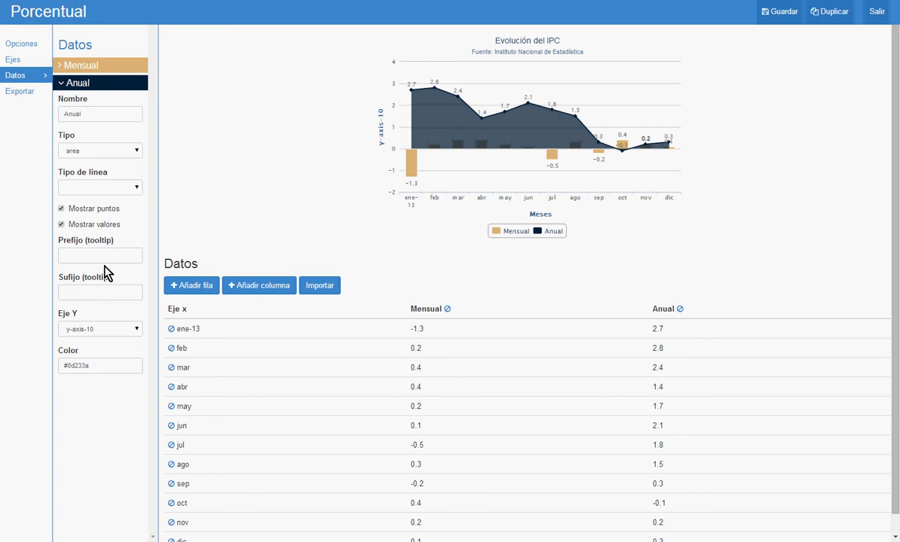
Set the colour of the Anual series to the light blue #c3d9e8.
click(96, 366)
drag(89, 399, 69, 384)
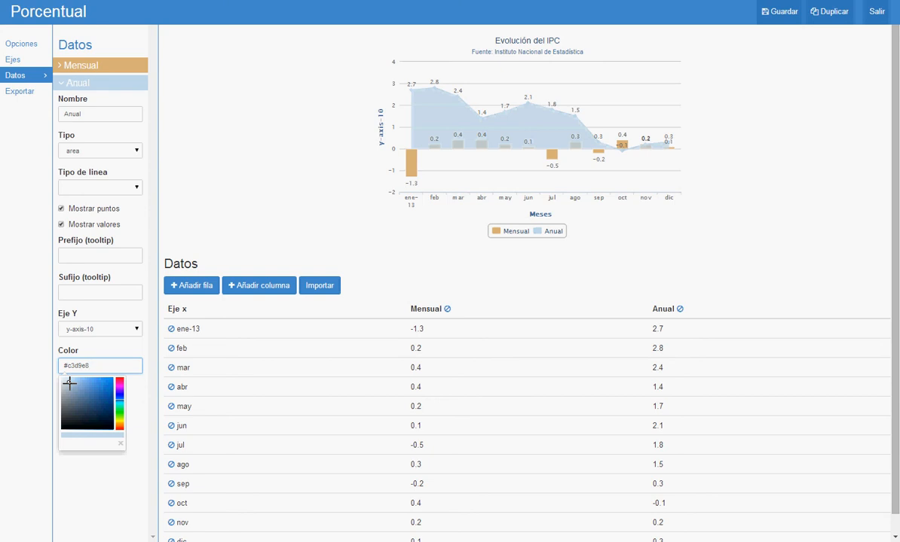
mouse_move(399, 174)
Save the chart and select its complete iframe embed code in the export section.
click(777, 12)
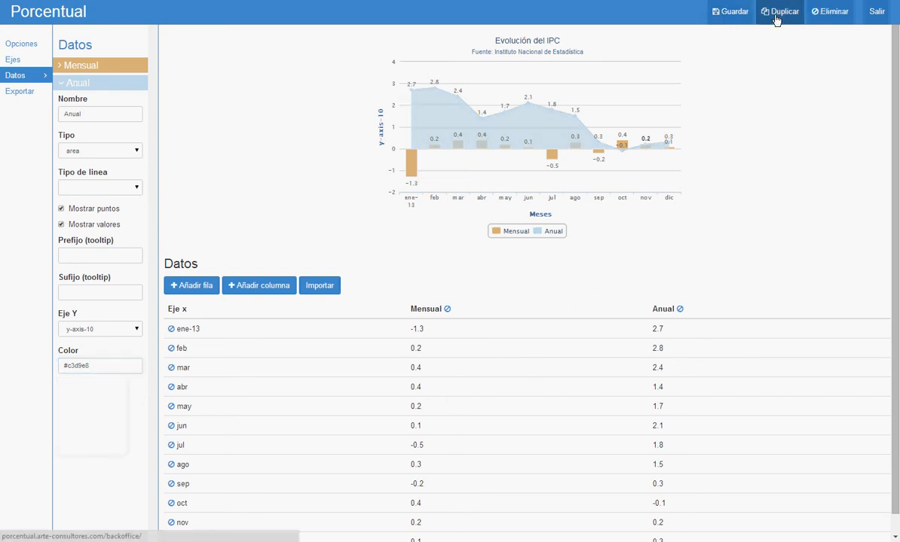
click(19, 92)
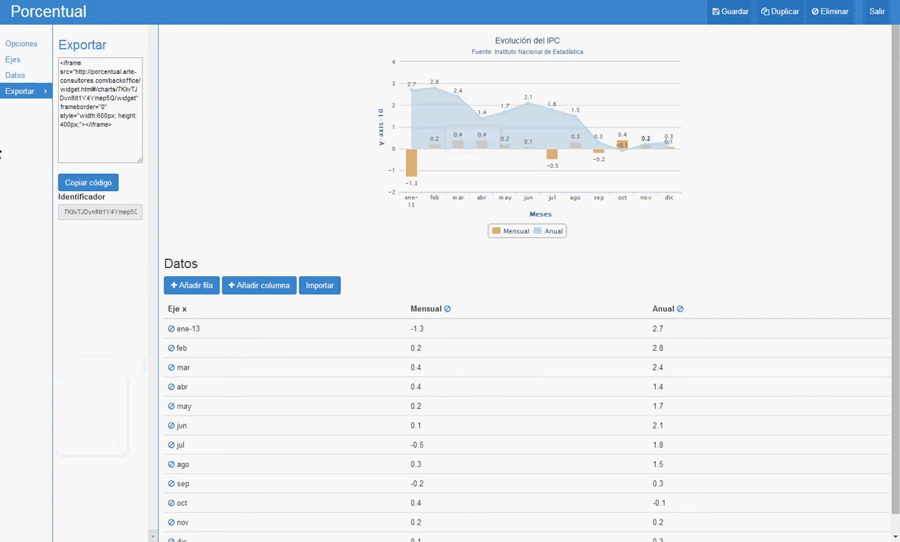
triple_click(85, 86)
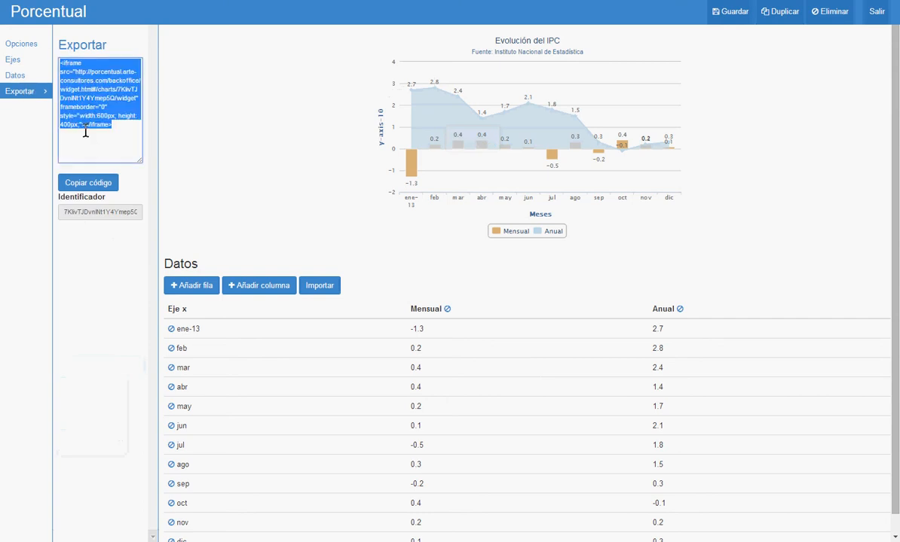